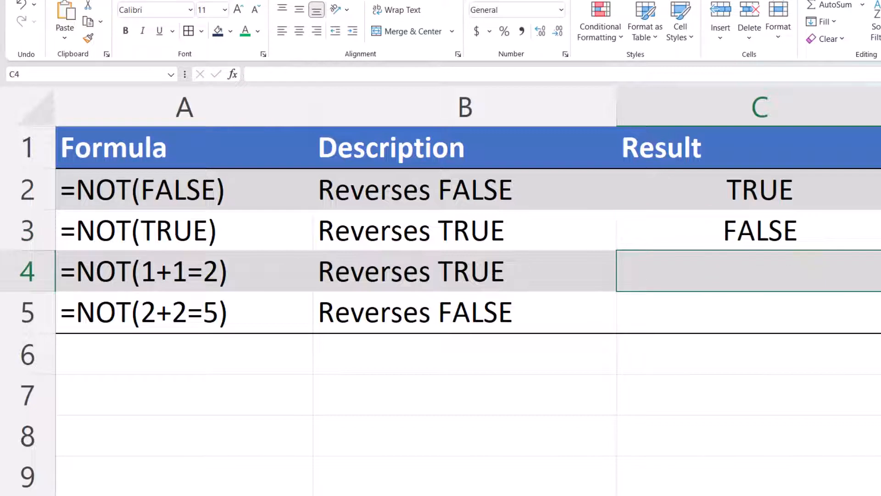
# Enter the formula =not(1+1=2) in the Result column, cell C4.
pyautogui.write('=no')
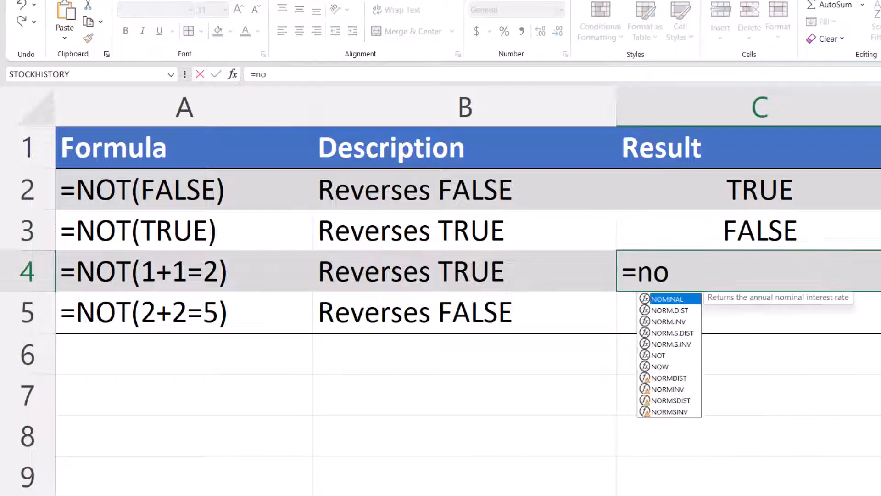
pyautogui.write('t(')
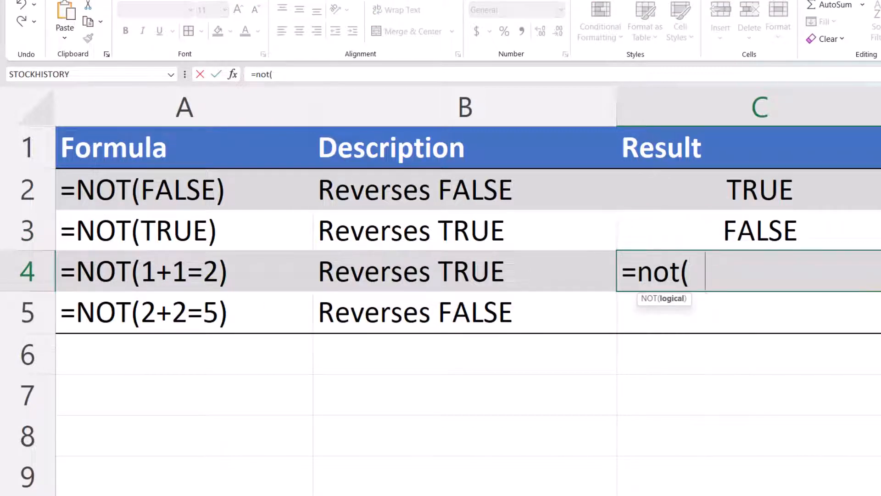
pyautogui.write('1+1=')
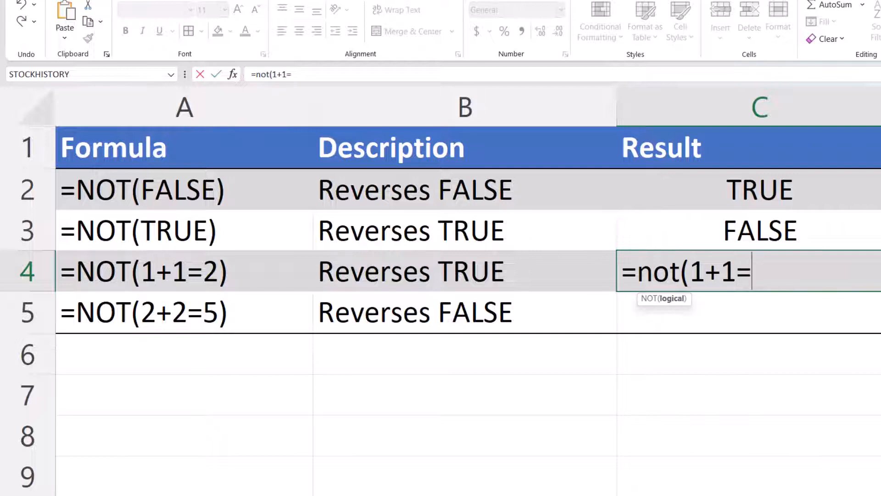
pyautogui.write('2)')
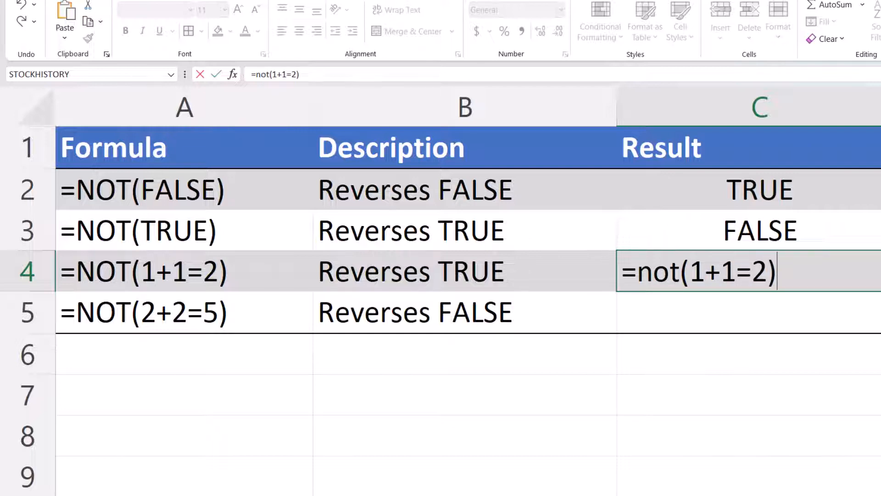
pyautogui.press('Return')
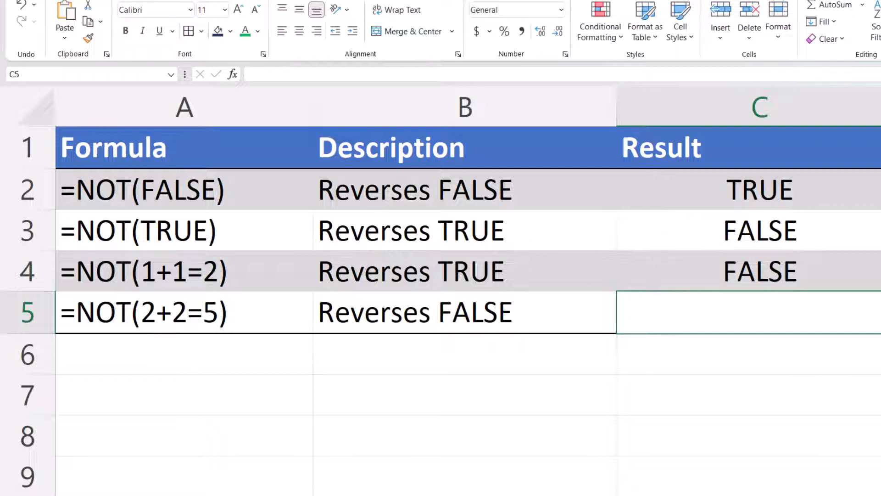
# Enter the formula =not(2+2=5) in the Result column, cell C5.
pyautogui.write('=not')
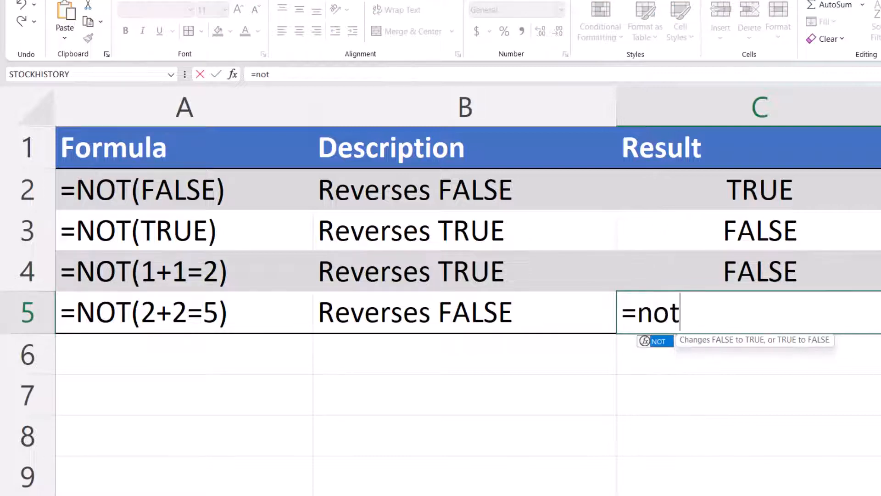
pyautogui.write('(2+')
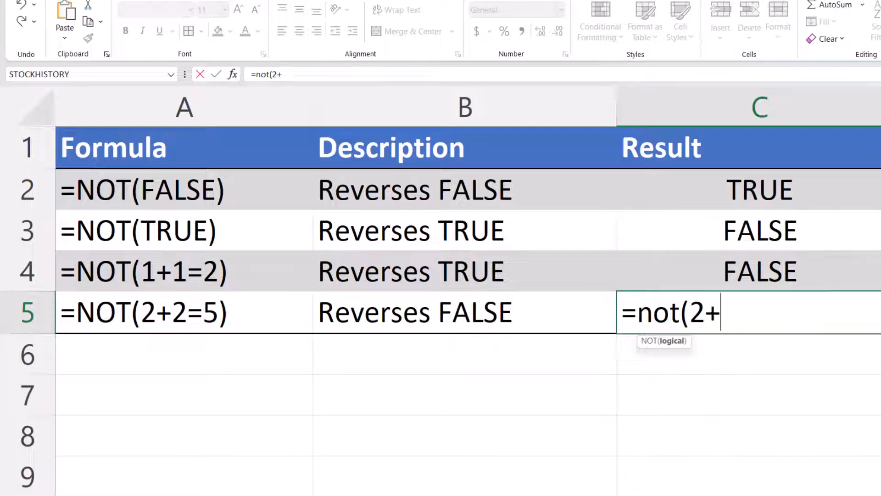
pyautogui.write('2=5')
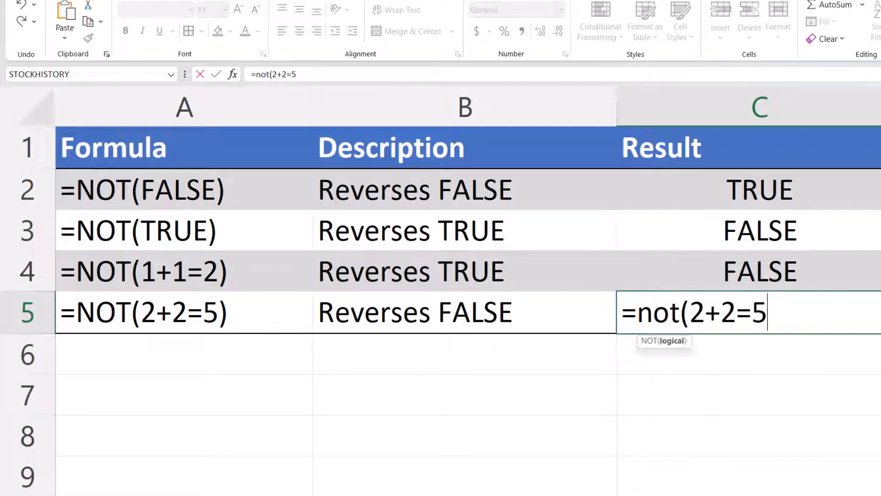
pyautogui.write(')')
pyautogui.press('Return')
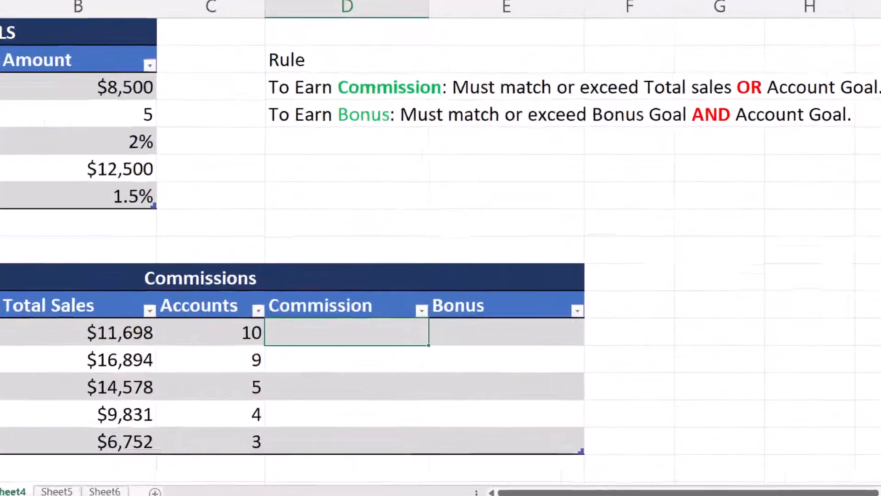
# Enter =if(or(not(b12<$b$3),not(c12<$b$4)),b12*$b$5,0) in the first Commission cell, D12, of the Commissions table.
pyautogui.write('=if')
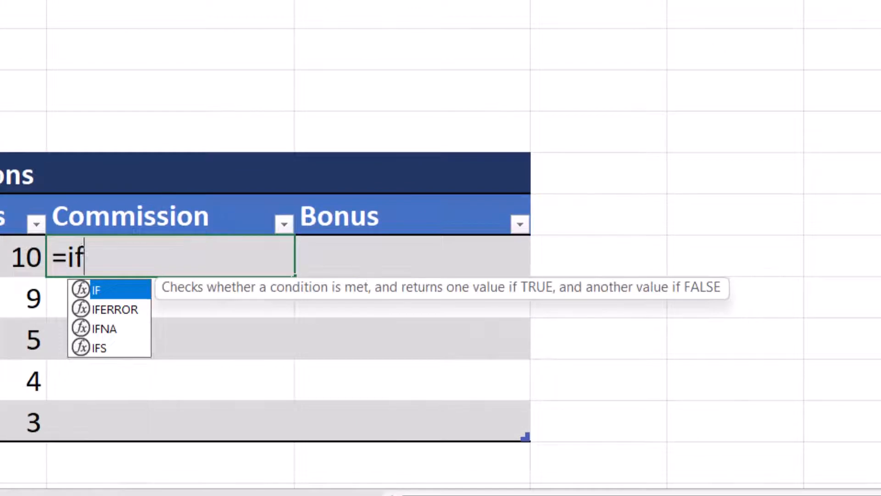
pyautogui.write('(or')
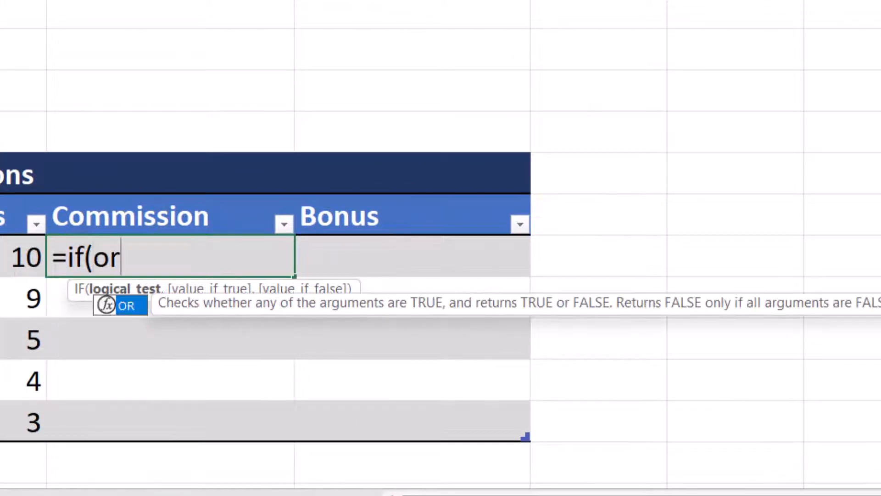
pyautogui.write('(')
pyautogui.write('not')
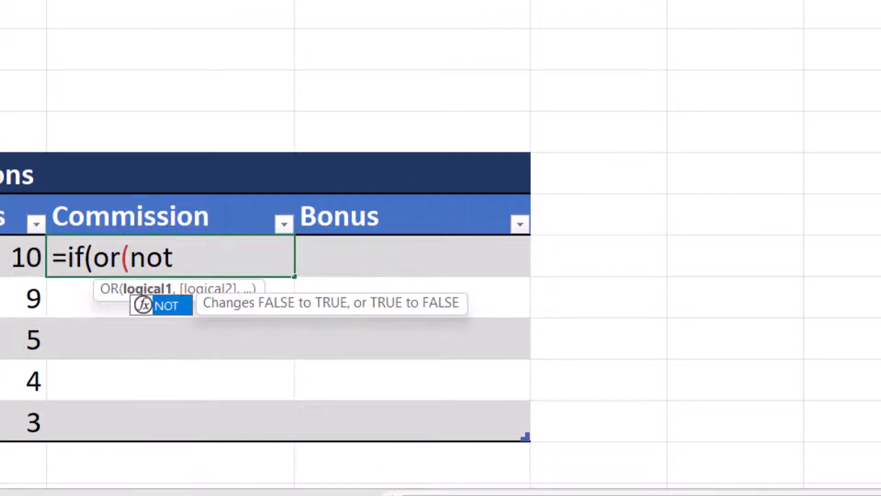
pyautogui.write('(b12<')
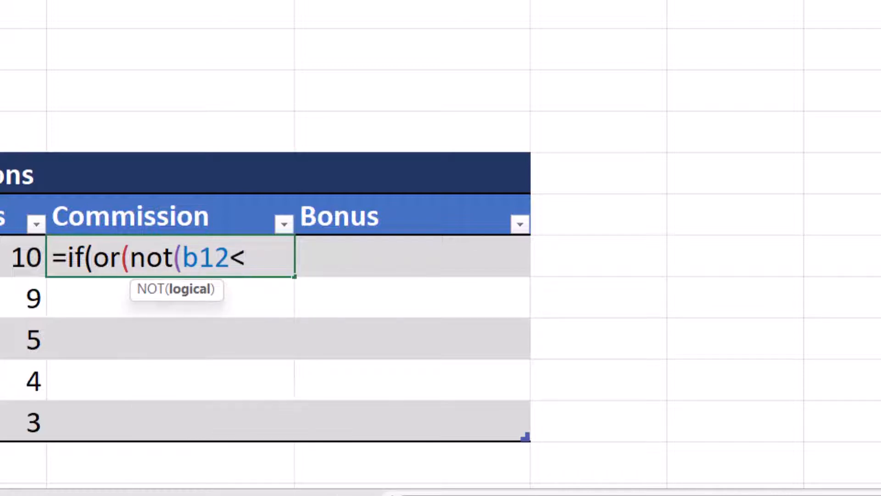
pyautogui.write('$b$3')
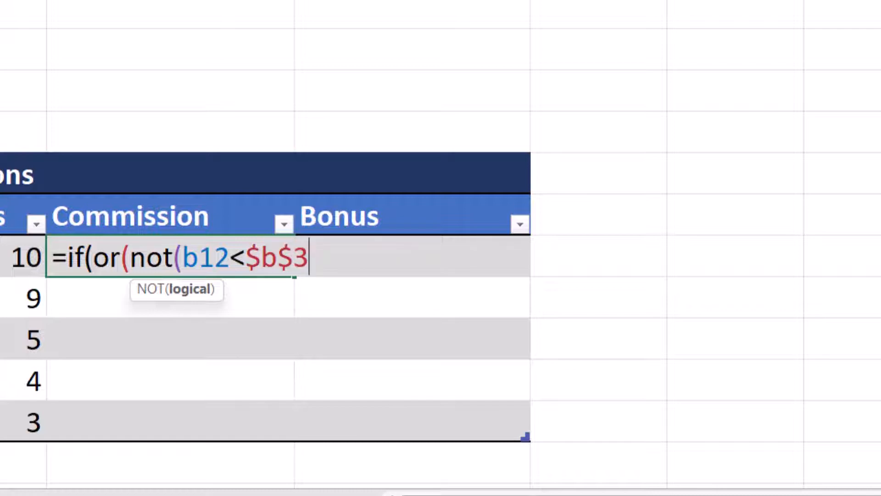
pyautogui.write('),not(')
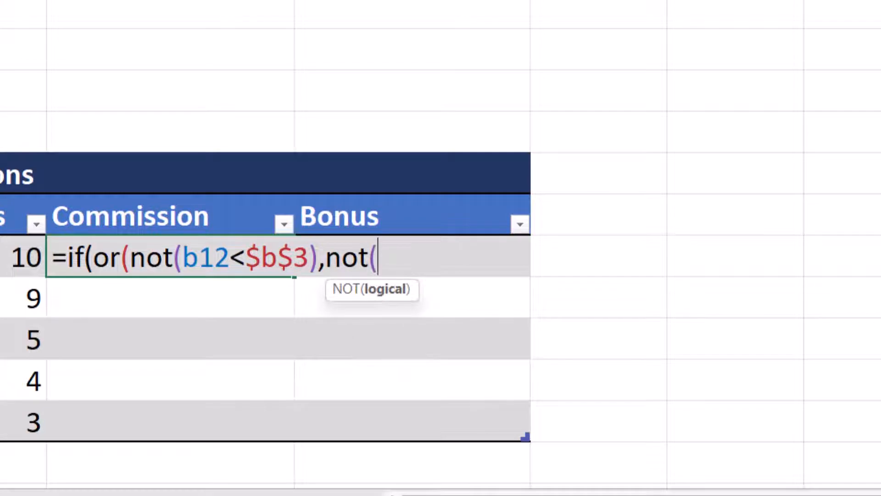
pyautogui.write('c12')
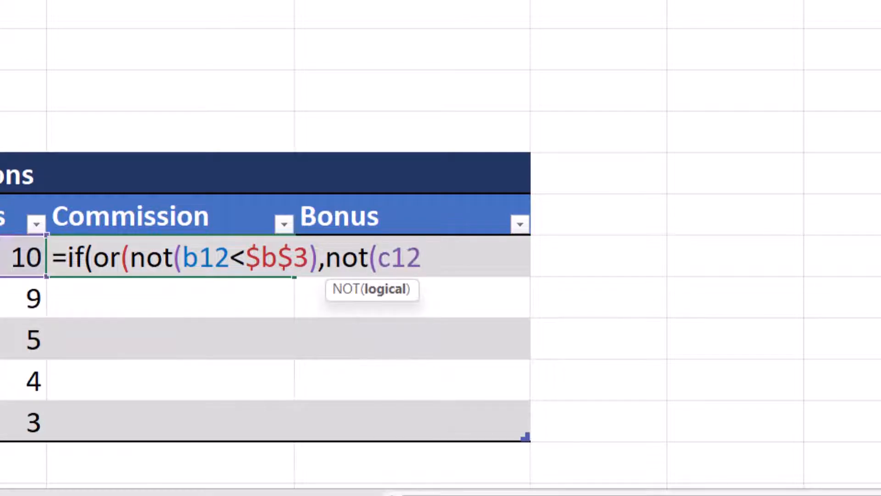
pyautogui.write('<$b$4')
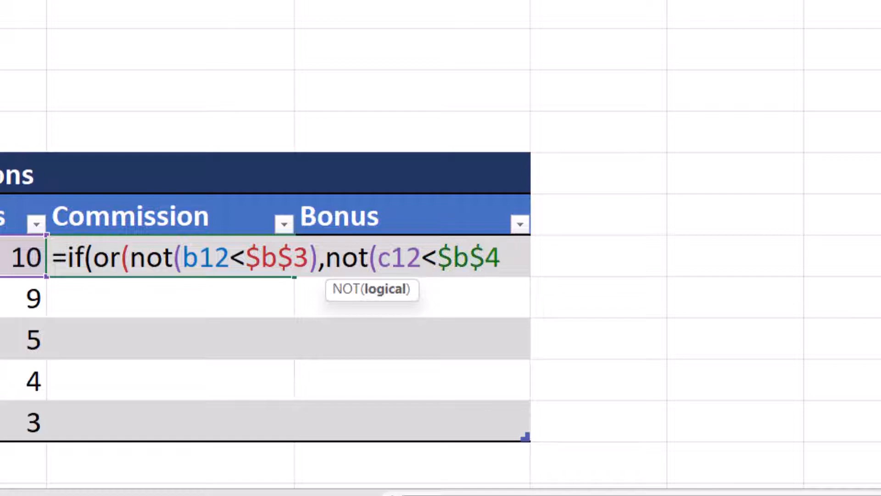
pyautogui.write(')')
pyautogui.write(')')
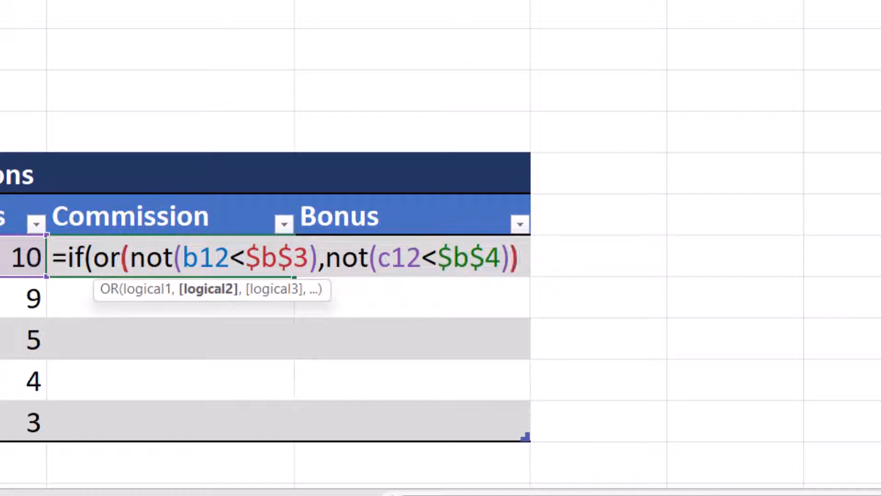
pyautogui.write(',b12*')
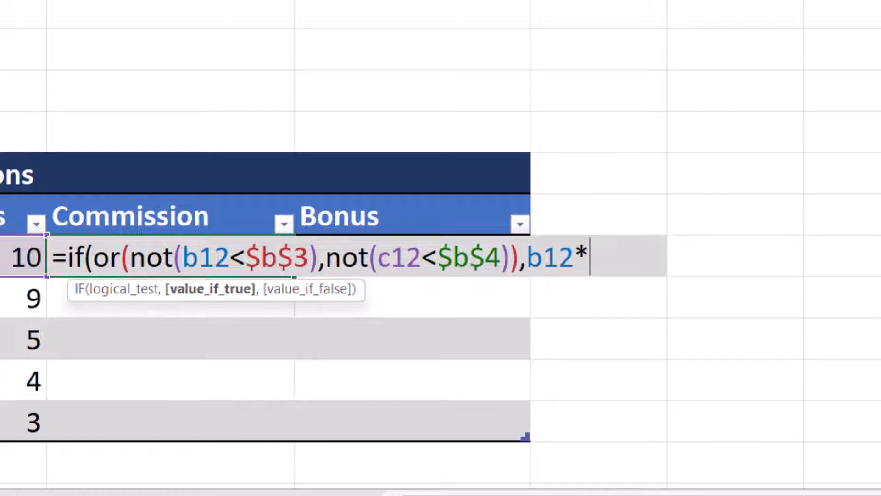
pyautogui.write('$b')
pyautogui.write('$5,')
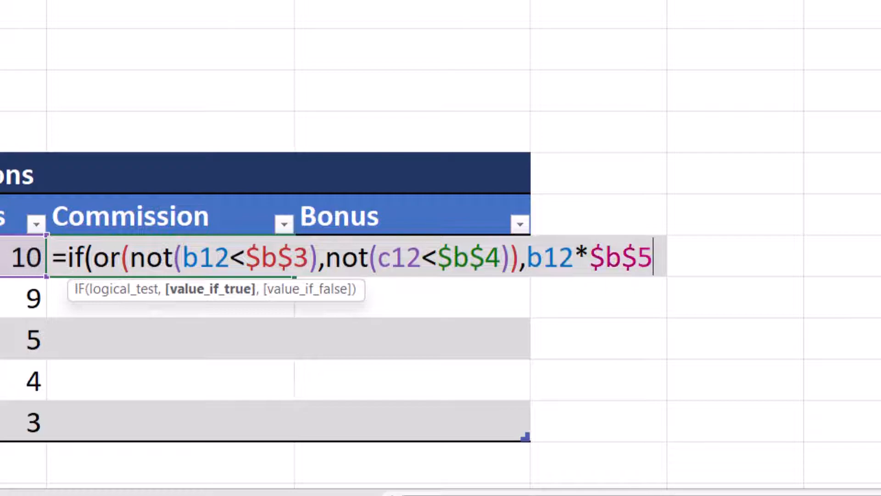
pyautogui.write('0)')
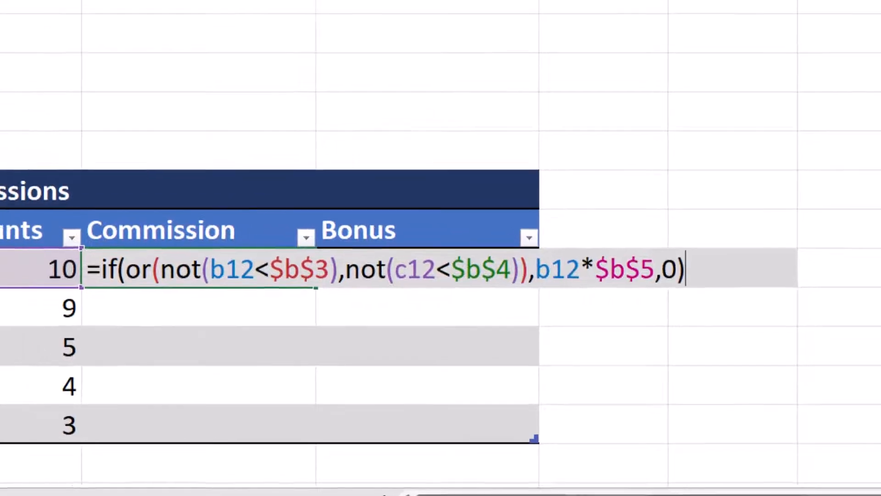
pyautogui.press('Return')
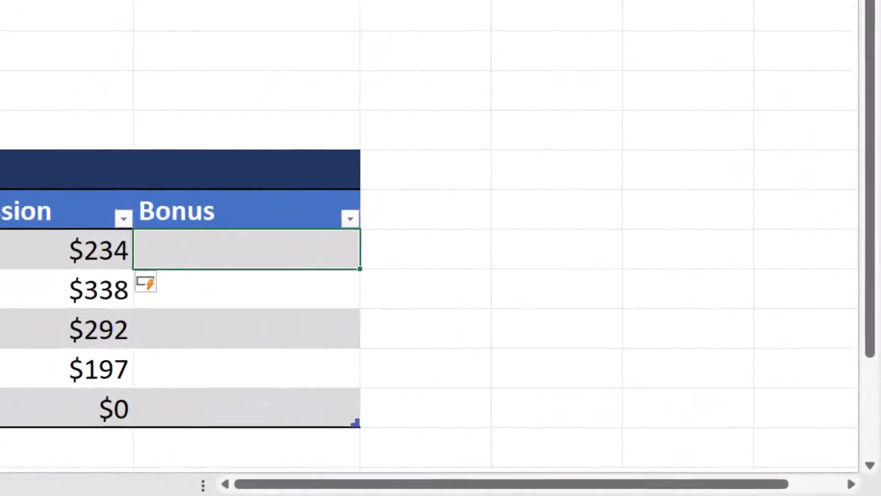
# Enter =if(and(not(b12<$b$6),not(c12<$b$4)),b12*$b$7,0) in the first Bonus cell, E12, of the Commissions table.
pyautogui.write('=if')
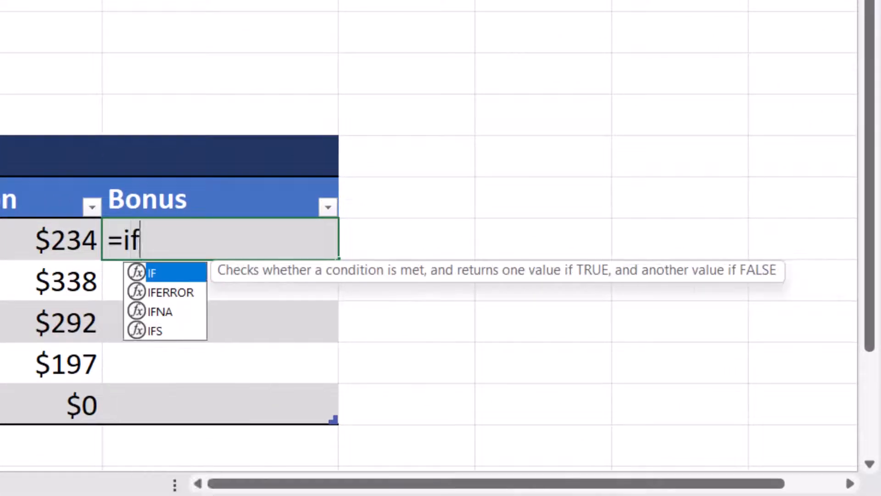
pyautogui.write('(an')
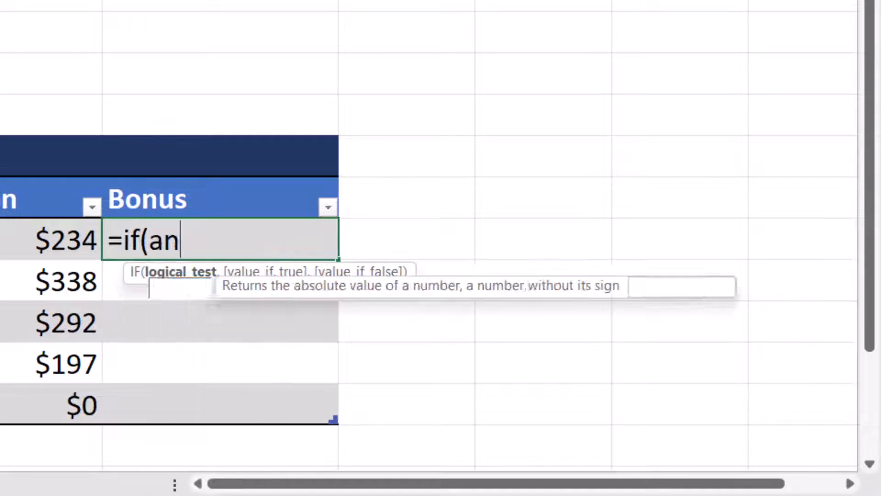
pyautogui.write('d(n')
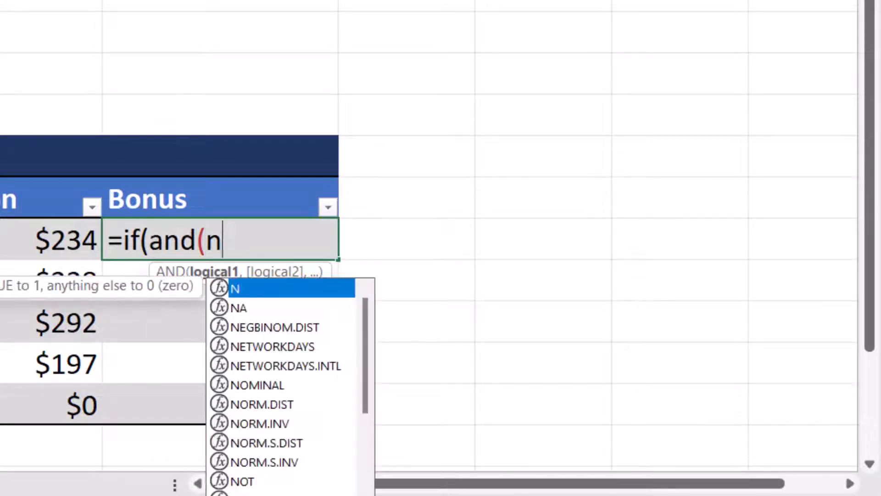
pyautogui.write('ot(')
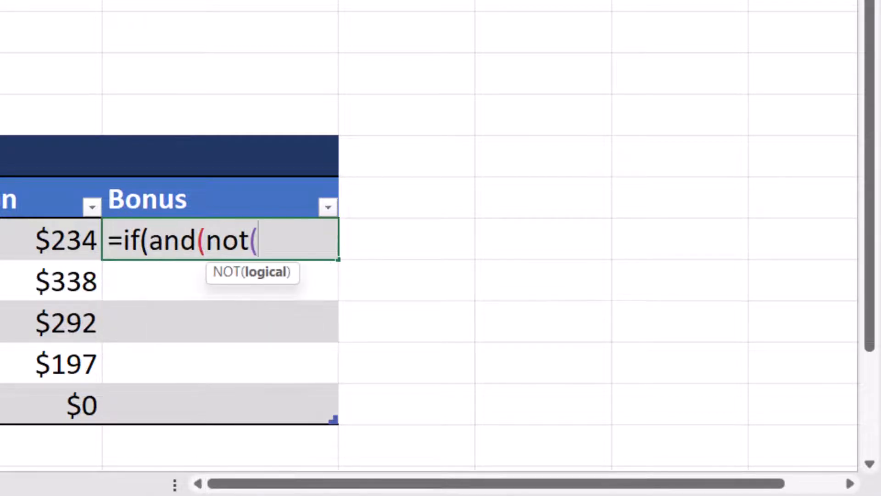
pyautogui.write('b12<')
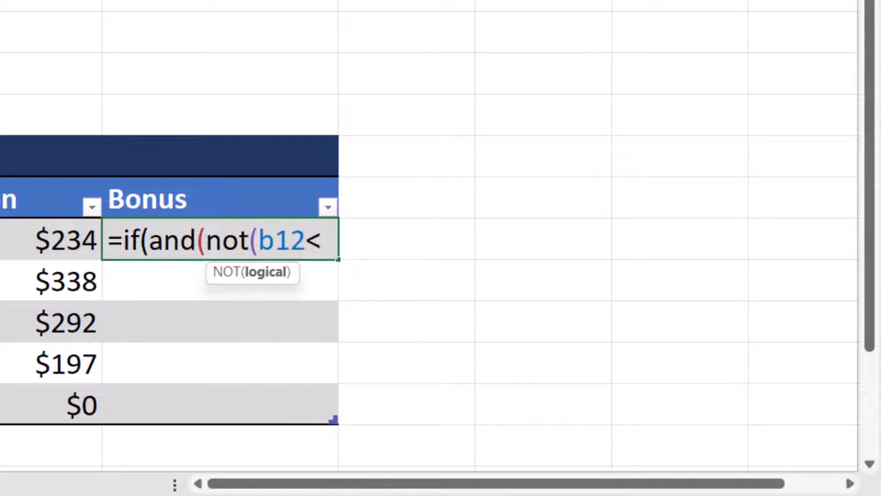
pyautogui.write('$')
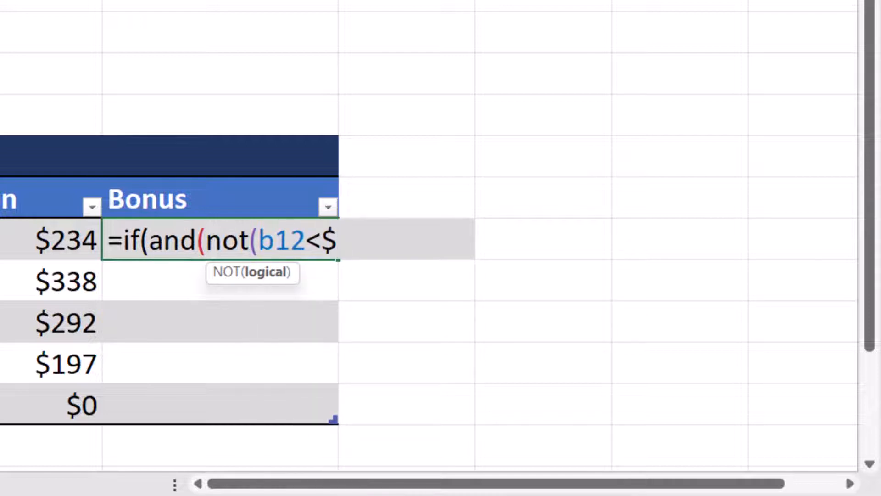
pyautogui.write('b$6)')
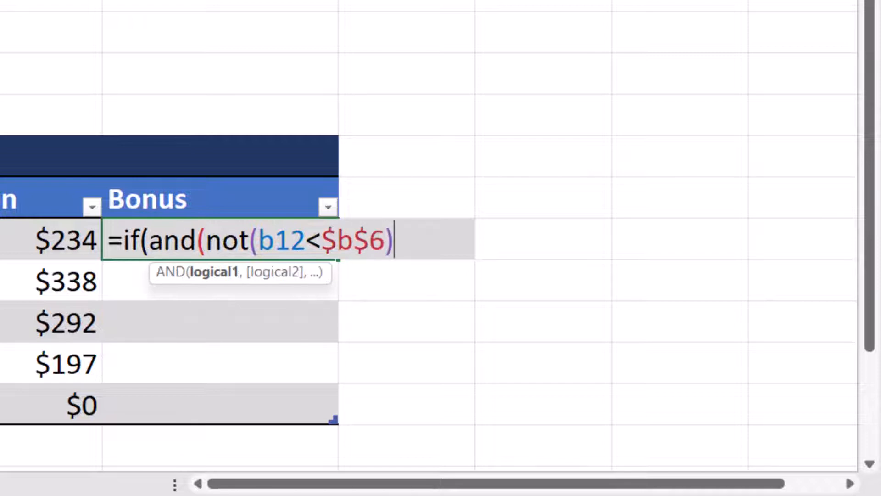
pyautogui.write(',not')
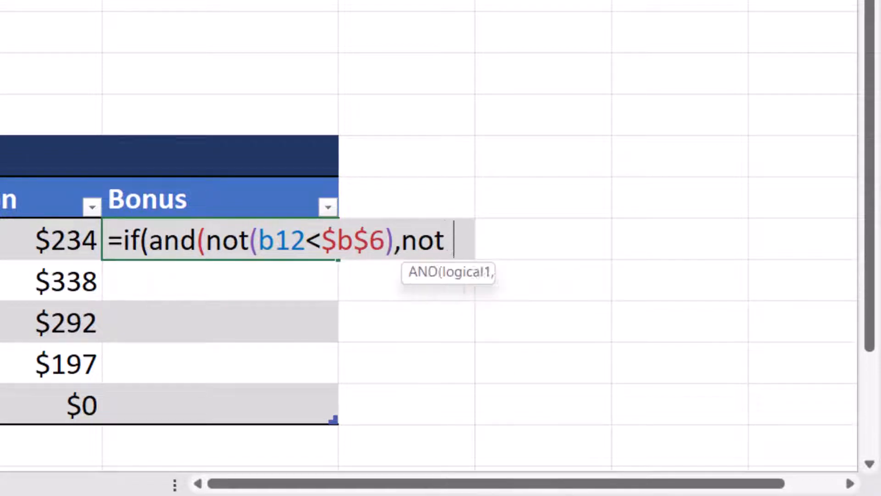
pyautogui.press('BackSpace')
pyautogui.write('(c12')
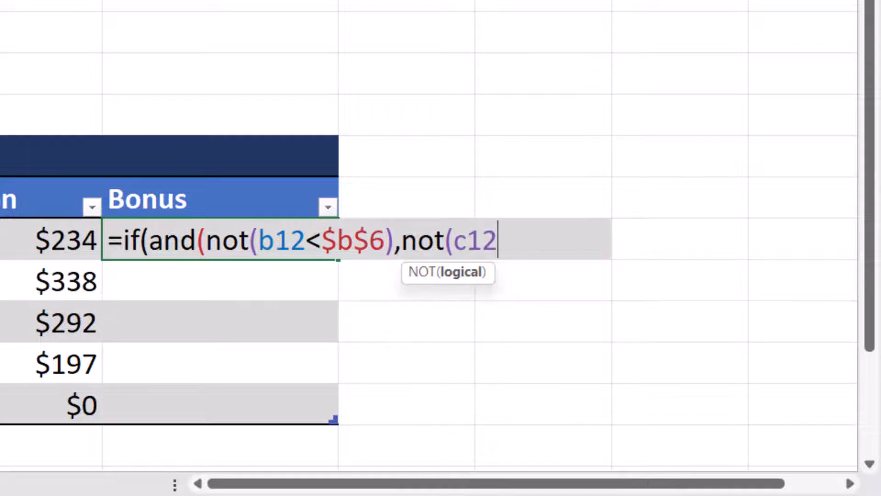
pyautogui.write('<$')
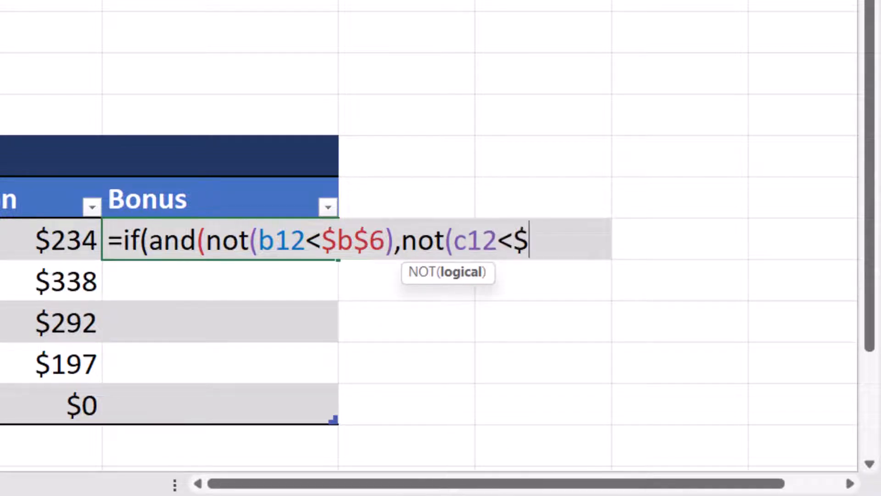
pyautogui.write('b$4')
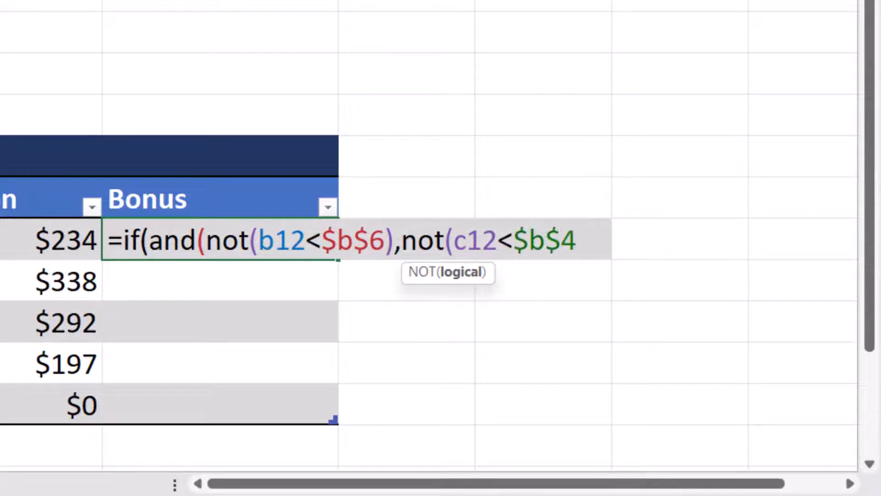
pyautogui.write('))')
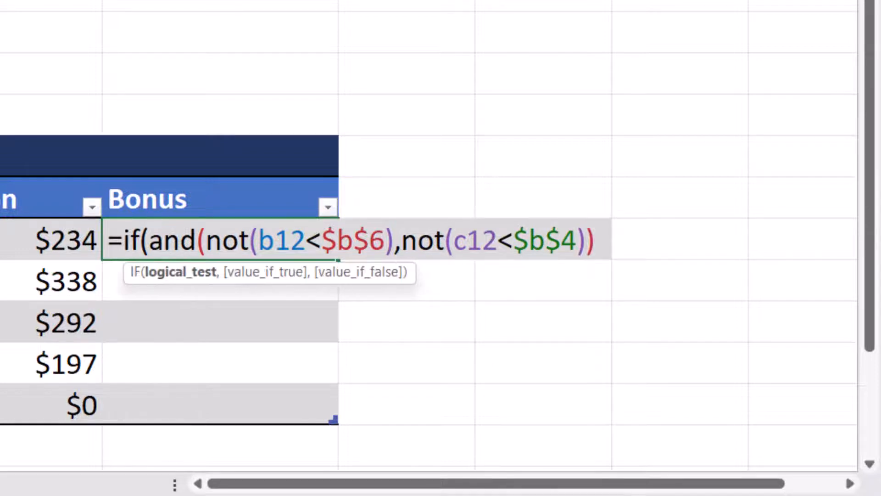
pyautogui.write(',b12')
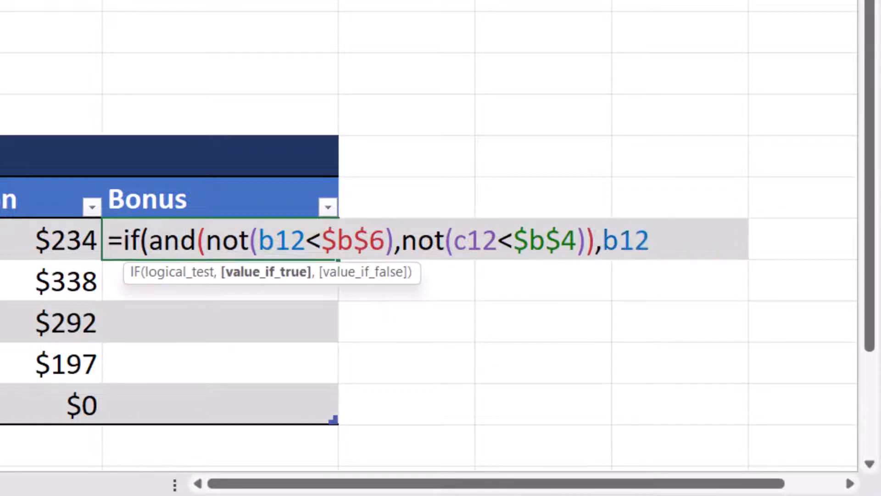
pyautogui.write('*$b$7,')
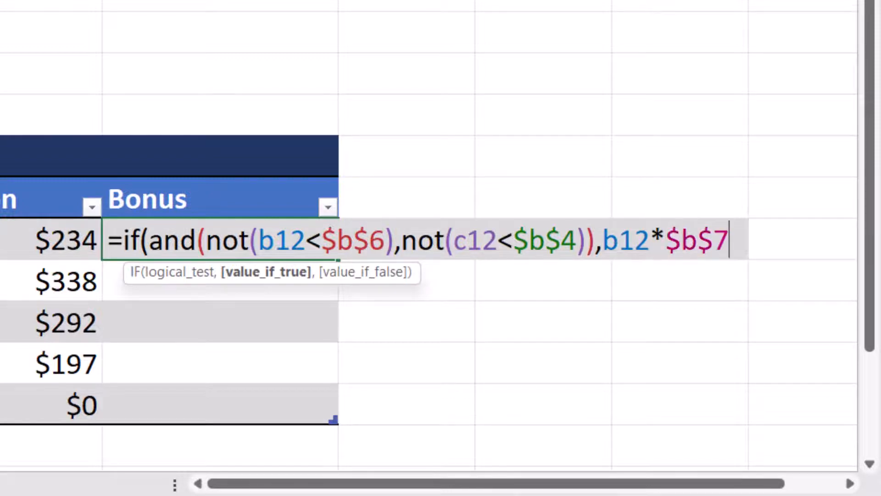
pyautogui.write('0)')
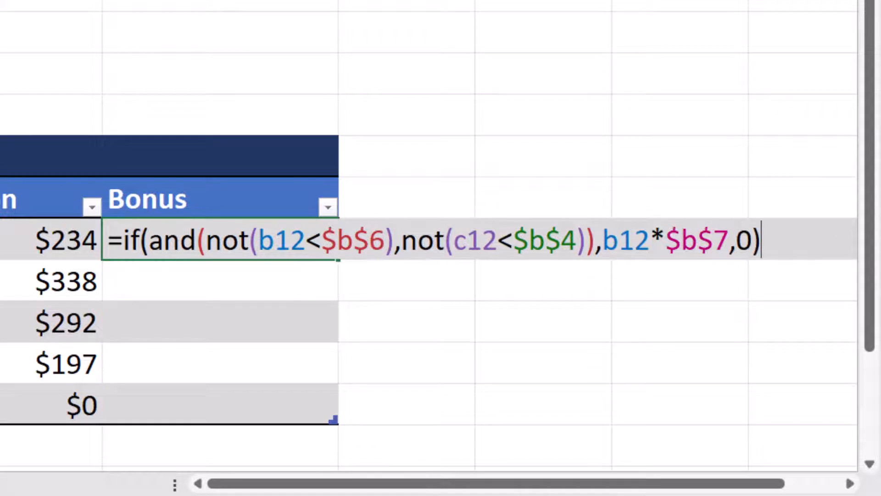
pyautogui.press('Return')
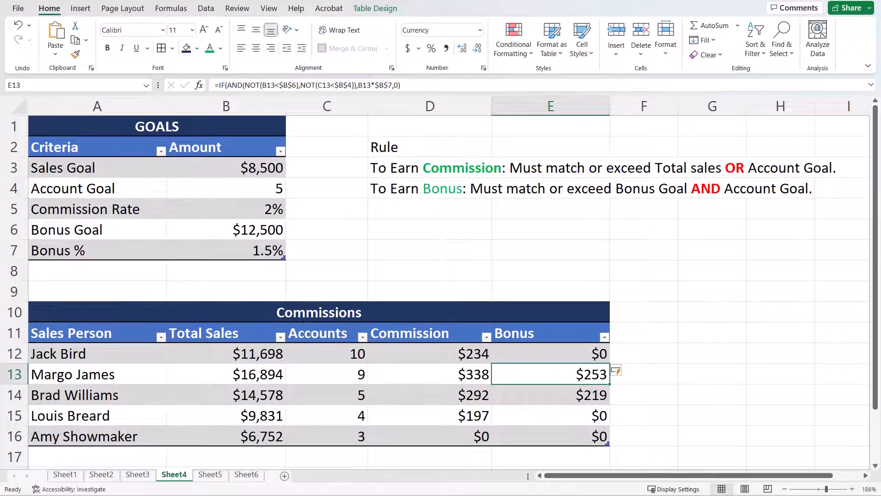